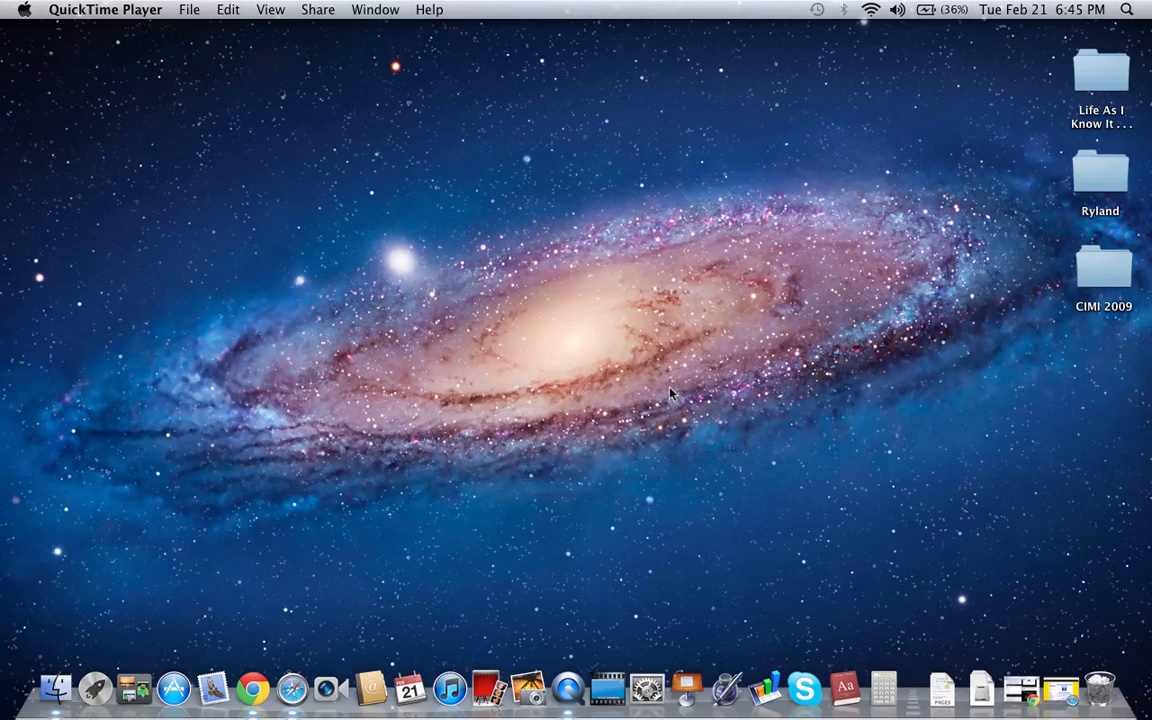
Restore the Safari window showing the Shadow Mountain High School homepage from the Dock
{"action": "left_click", "coordinate": [294, 688]}
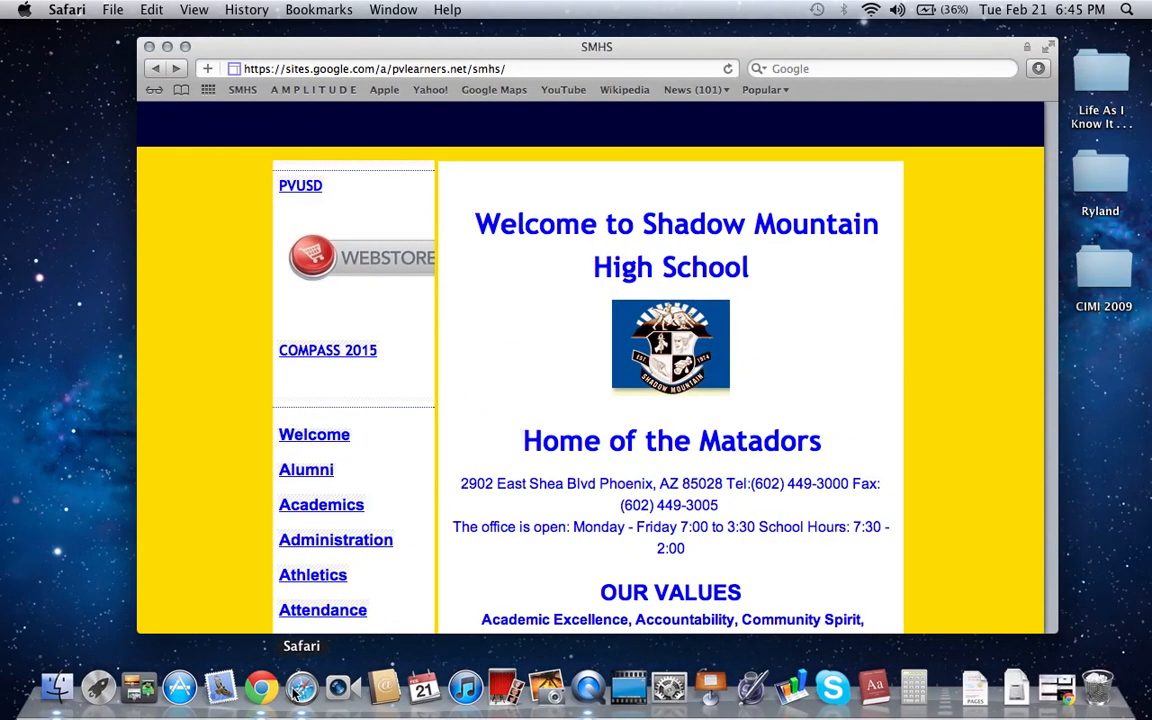
Show the complete browsing history via History > Show All History
{"action": "left_click", "coordinate": [247, 10]}
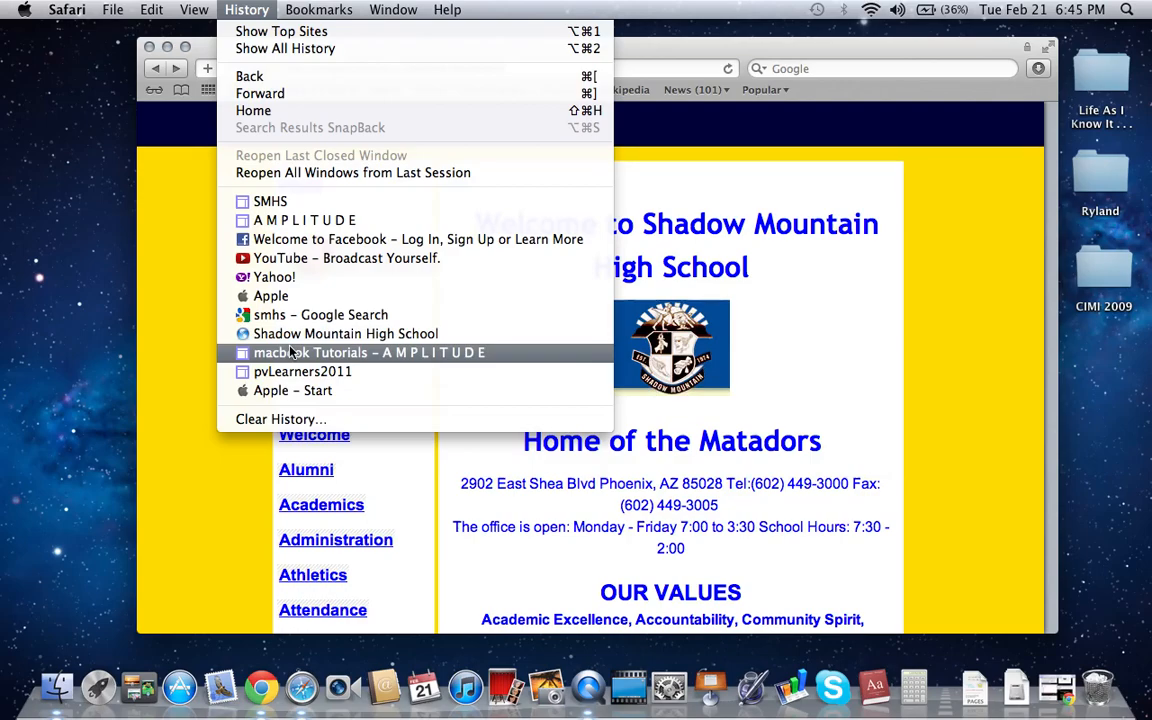
{"action": "left_click", "coordinate": [288, 49]}
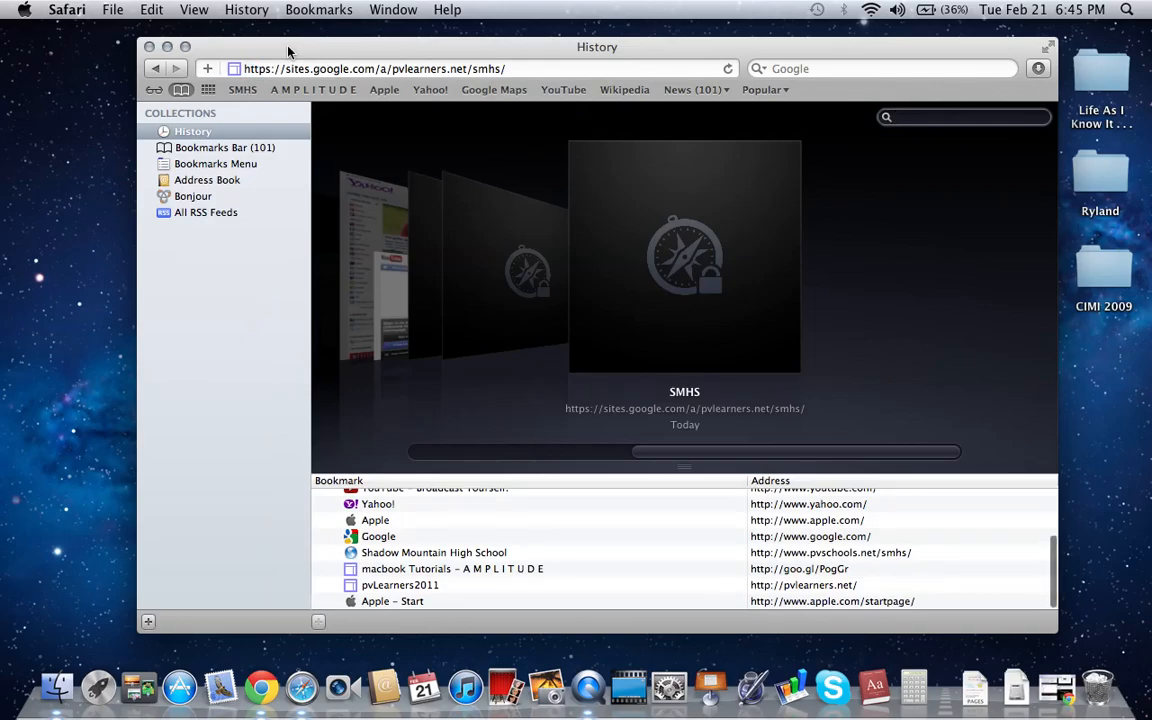
{"action": "scroll", "coordinate": [425, 561], "scroll_direction": "up", "scroll_amount": 5}
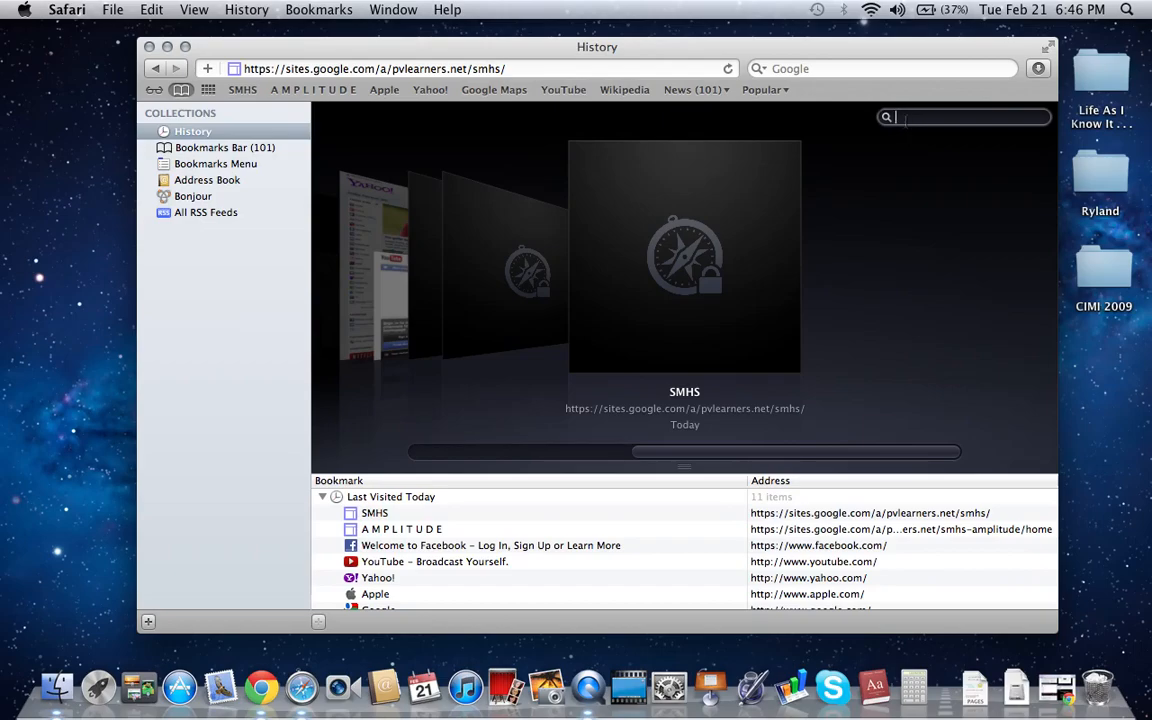
{"action": "type", "text": "Amp"}
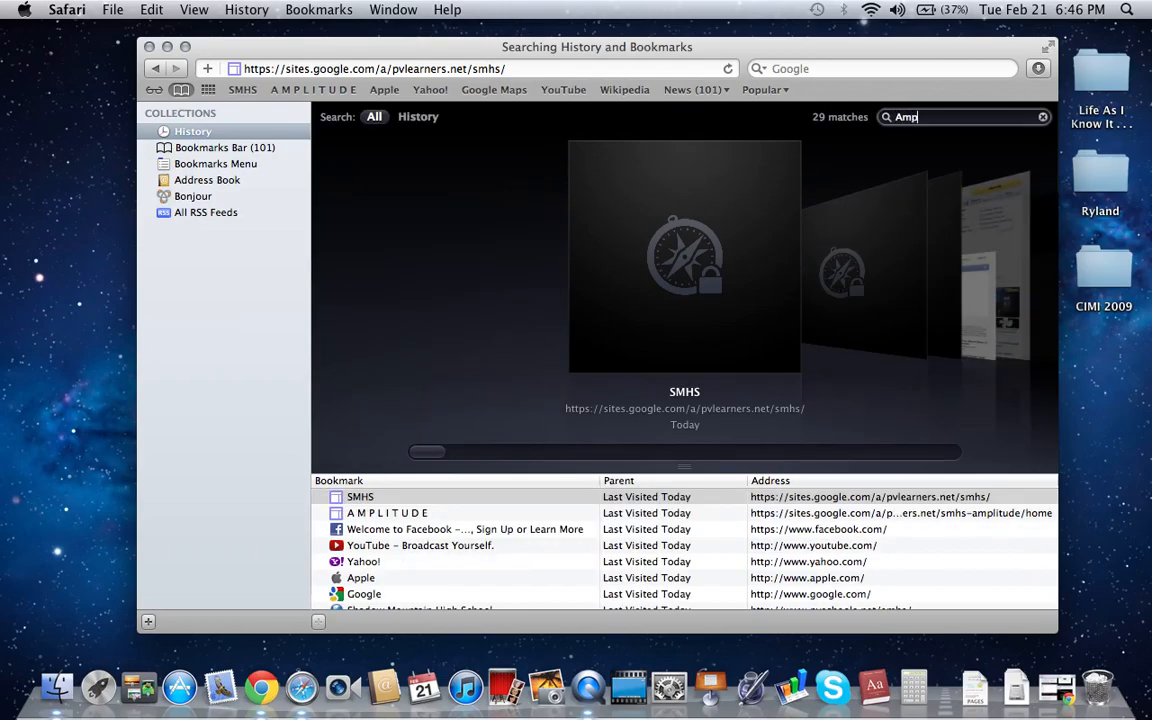
{"action": "type", "text": "lit"}
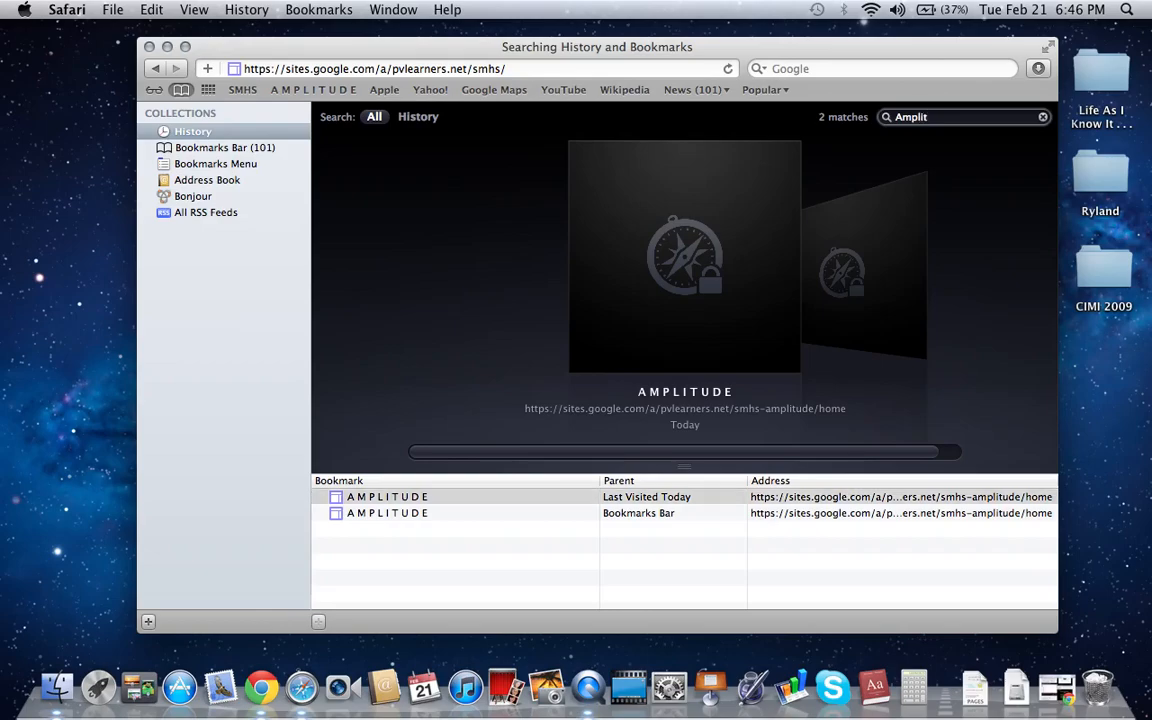
Open the AMPLITUDE site from today's entry in the filtered history results
{"action": "left_click", "coordinate": [480, 498]}
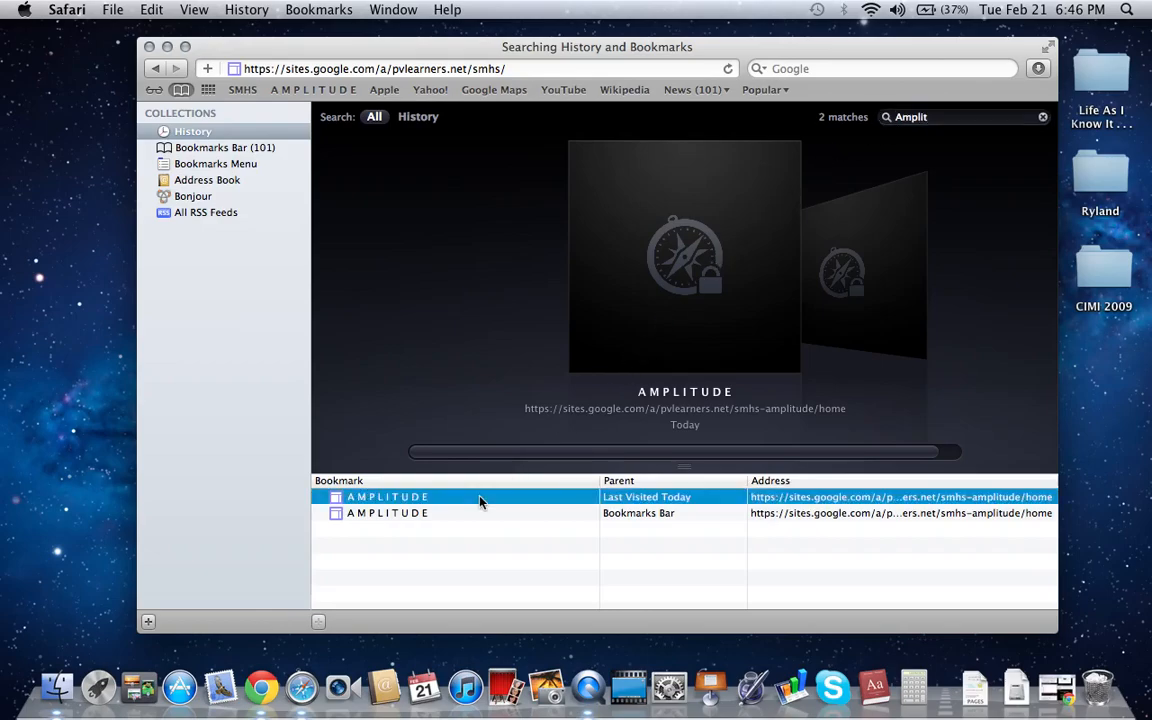
{"action": "double_click", "coordinate": [414, 500]}
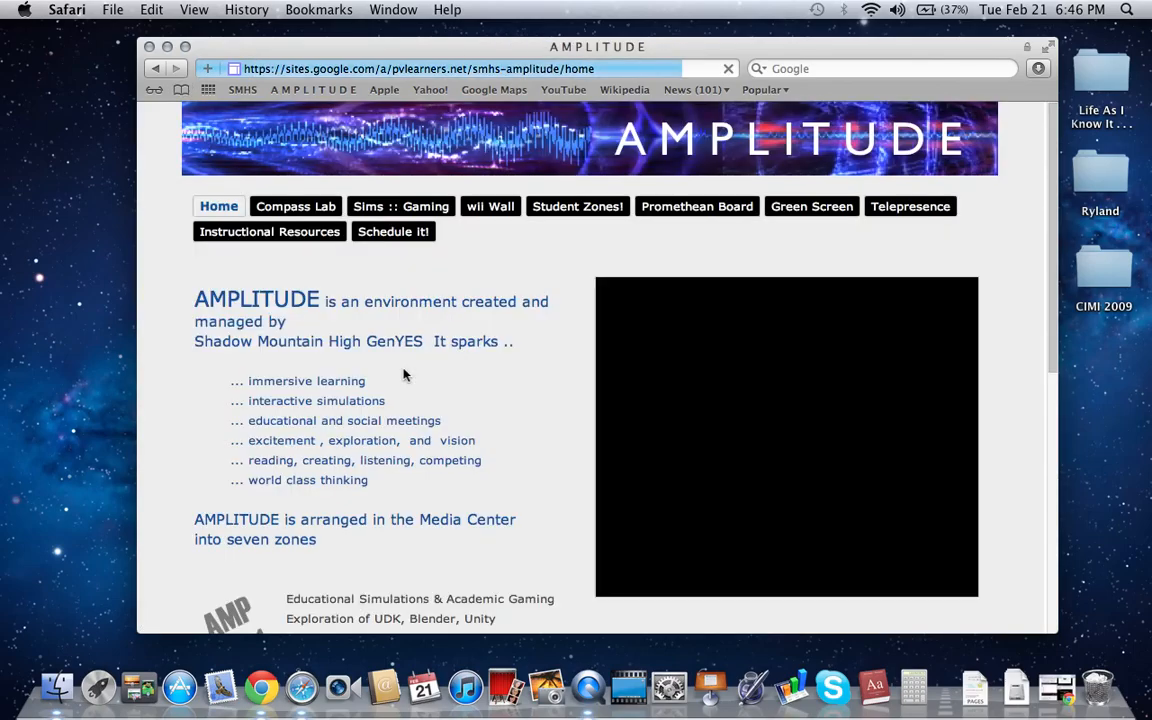